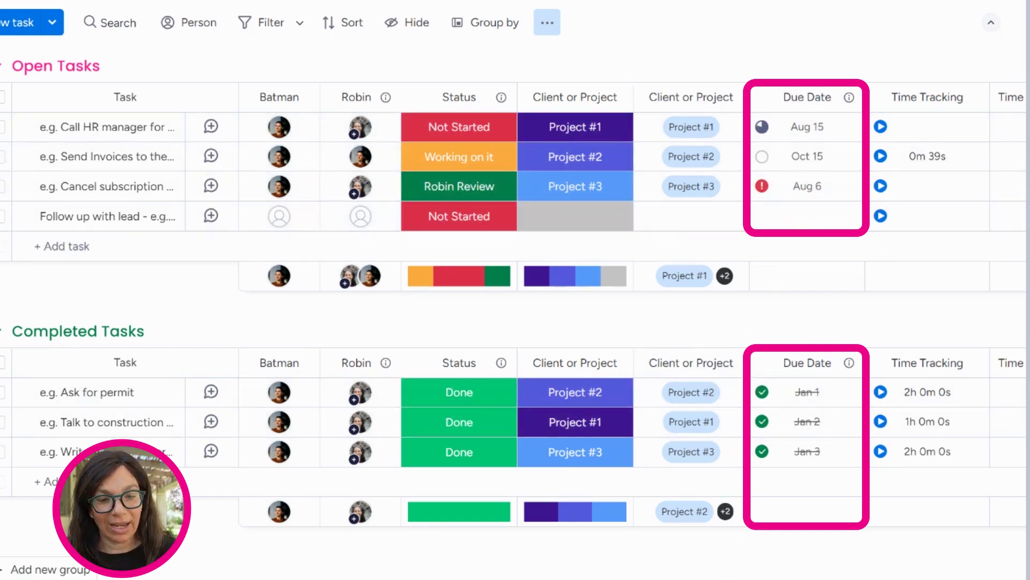
Add a new Date column to the Task Board
{"action": "scroll", "coordinate": [989, 175], "scroll_direction": "right", "scroll_amount": 7}
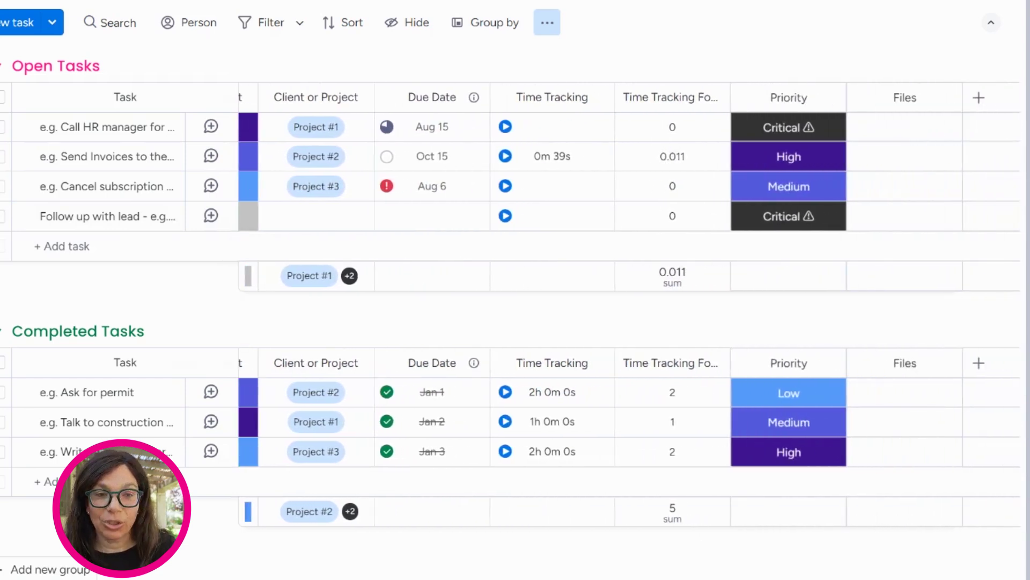
{"action": "left_click", "coordinate": [979, 98]}
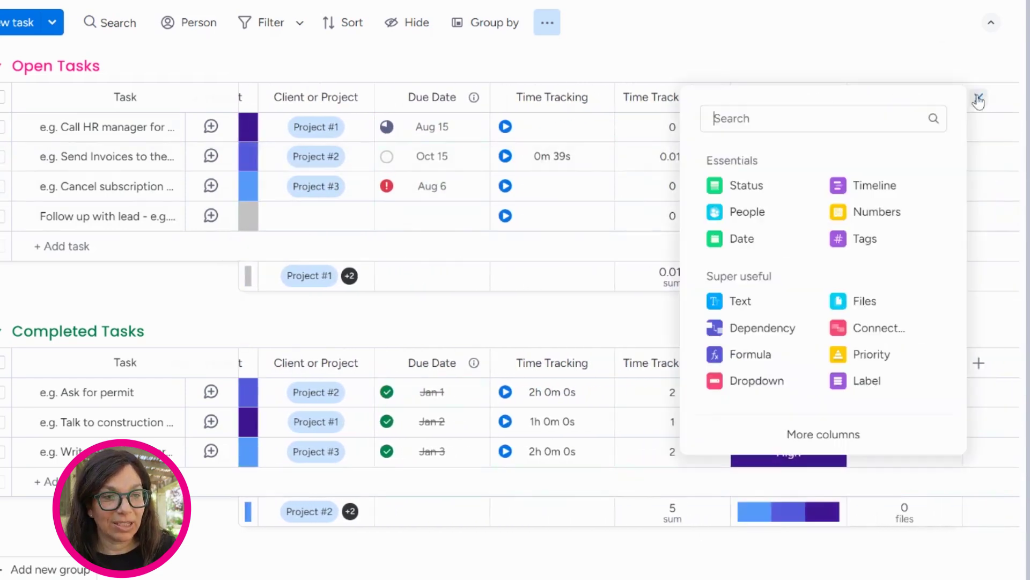
{"action": "left_click", "coordinate": [741, 238]}
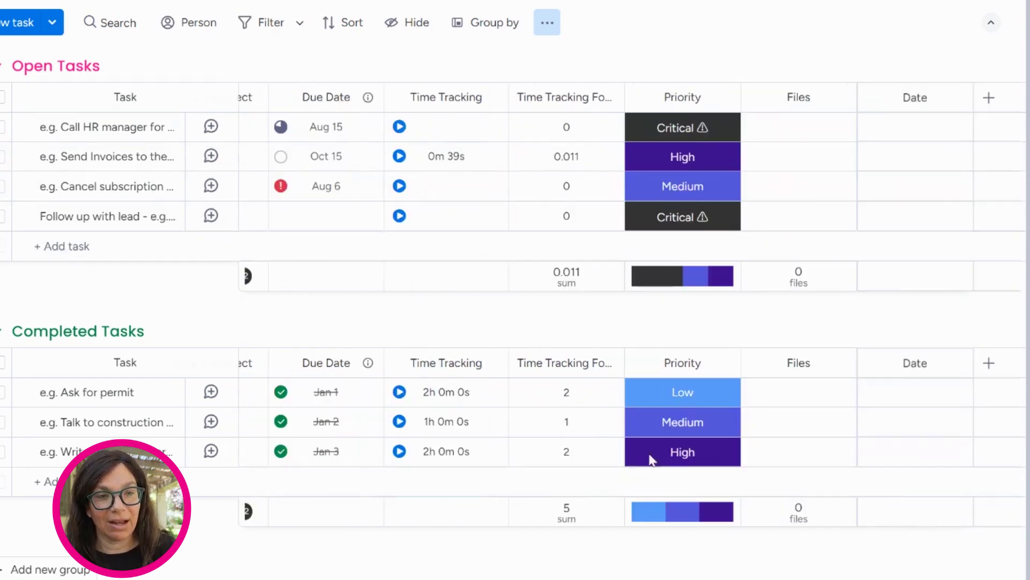
Date the HR call task Aug 15 and the Cancel subscription task Aug 6
{"action": "left_click", "coordinate": [907, 127]}
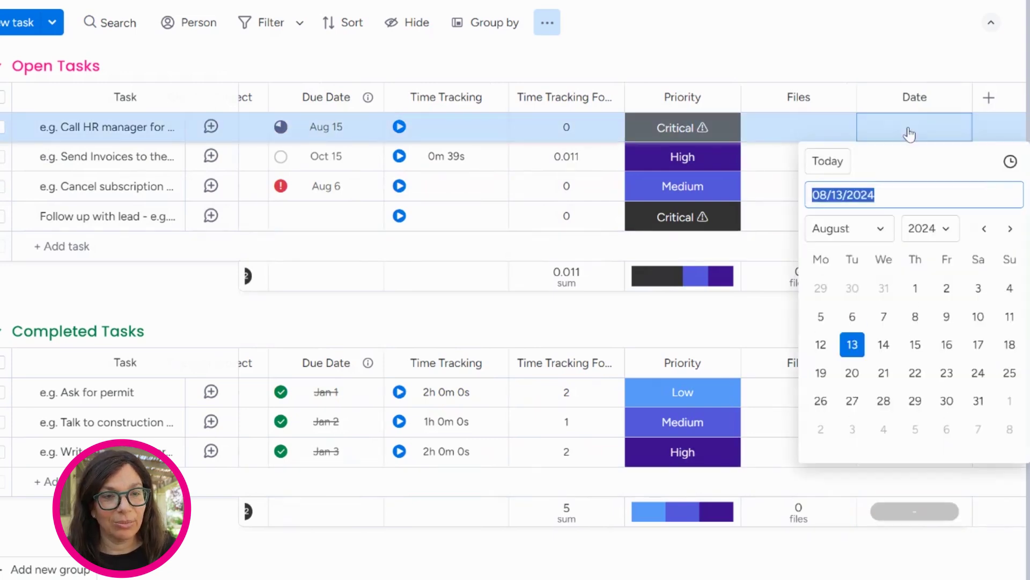
{"action": "left_click", "coordinate": [916, 346]}
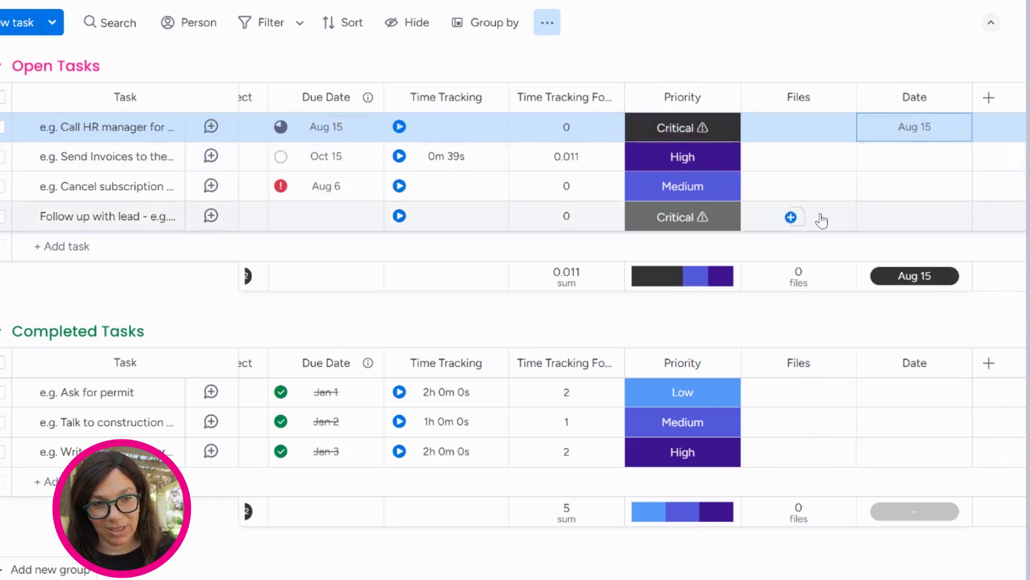
{"action": "left_click", "coordinate": [907, 216]}
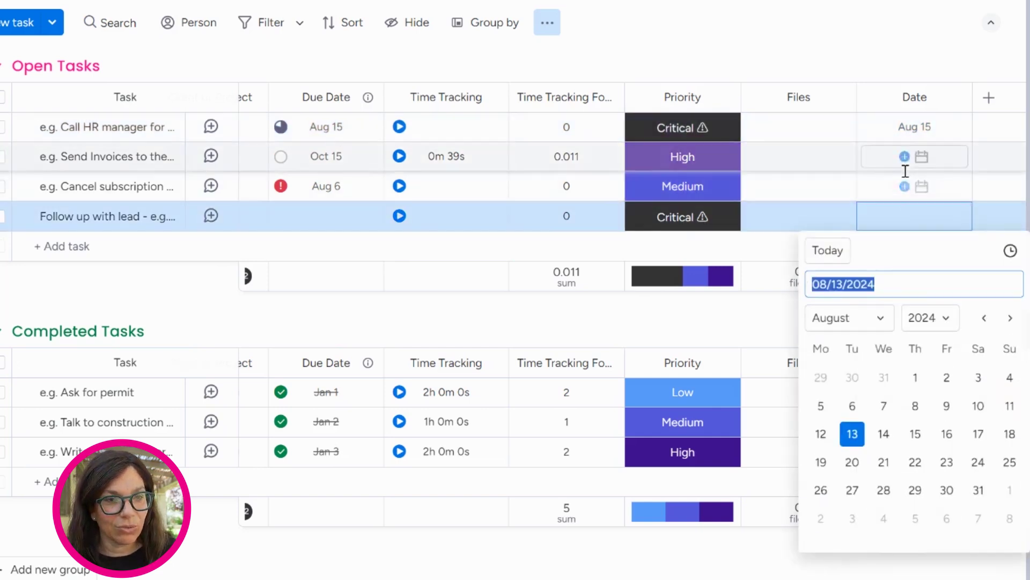
{"action": "left_click", "coordinate": [906, 180]}
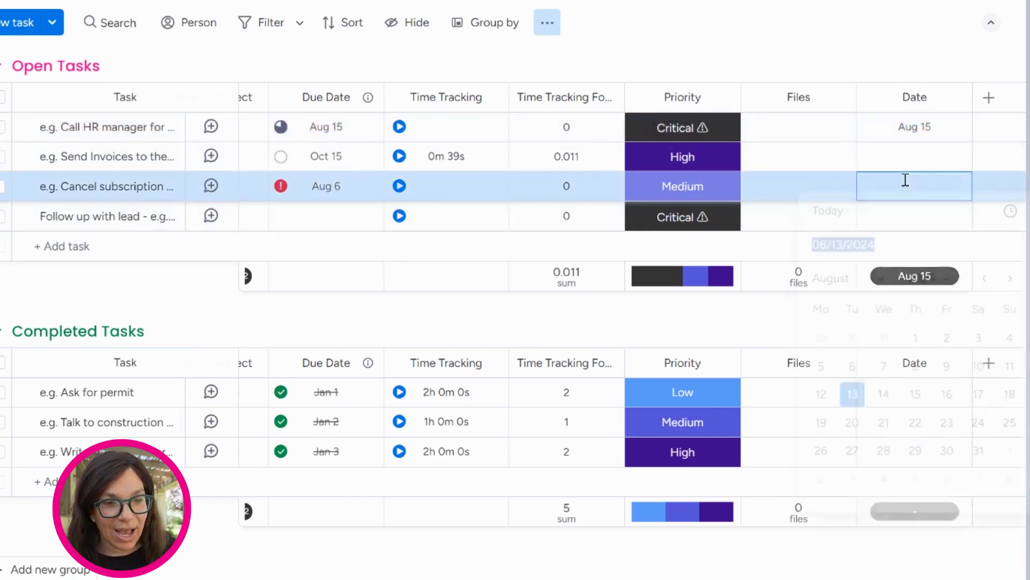
{"action": "left_click", "coordinate": [852, 375]}
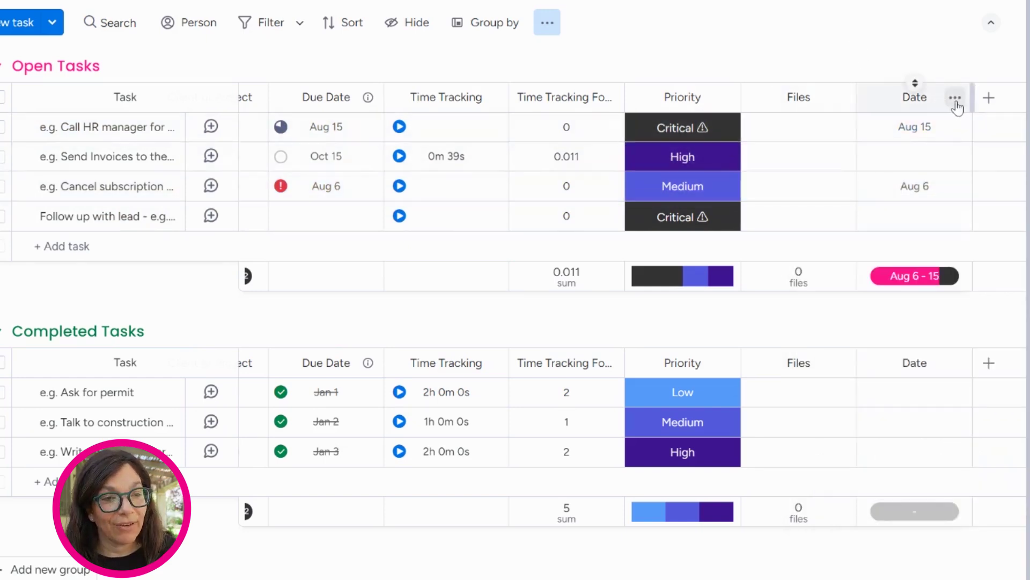
Set the Date column as a deadline via its settings, linking the Status and person columns
{"action": "left_click", "coordinate": [956, 101]}
{"action": "mouse_move", "coordinate": [775, 111]}
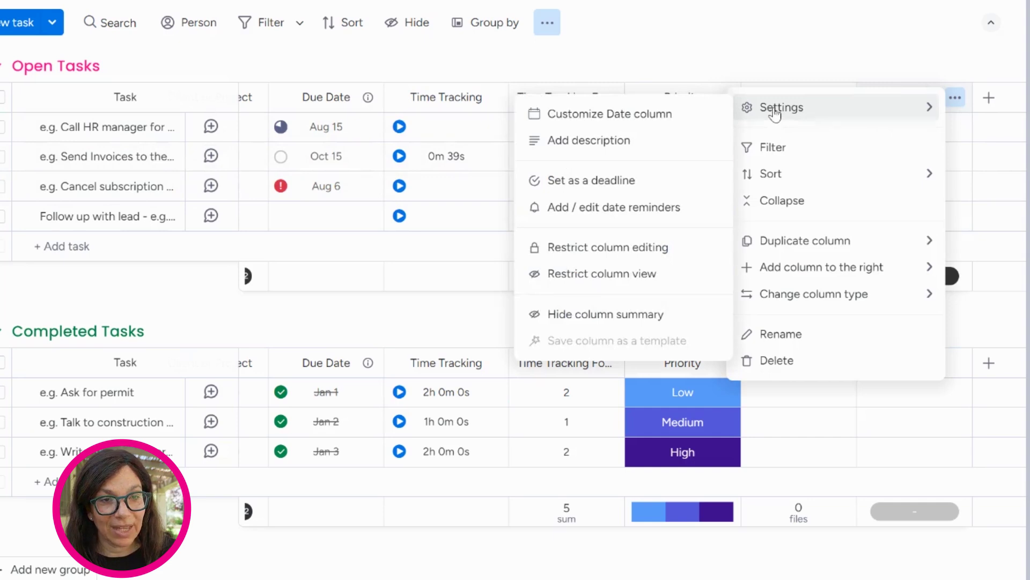
{"action": "left_click", "coordinate": [603, 181]}
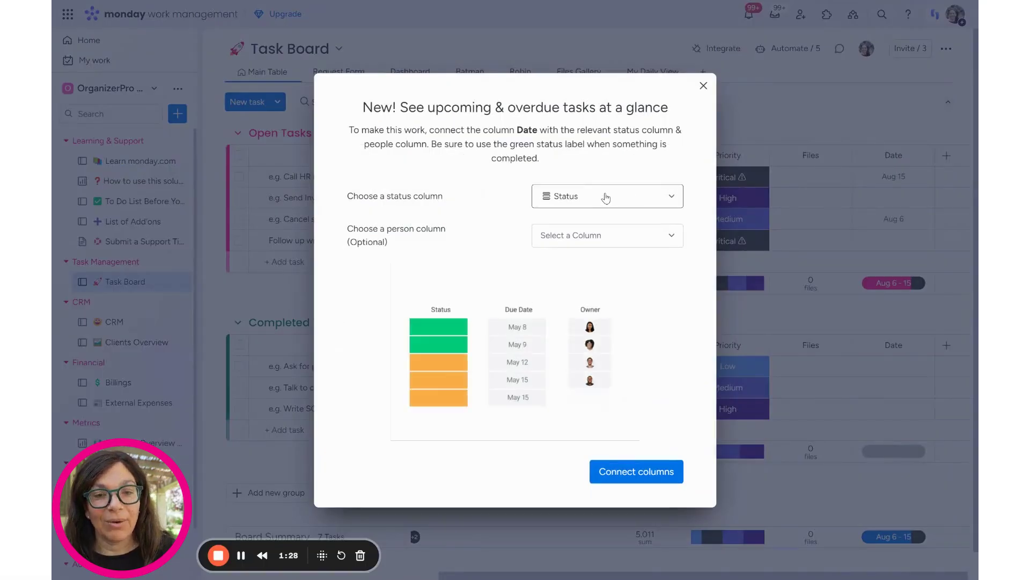
{"action": "left_click", "coordinate": [577, 235]}
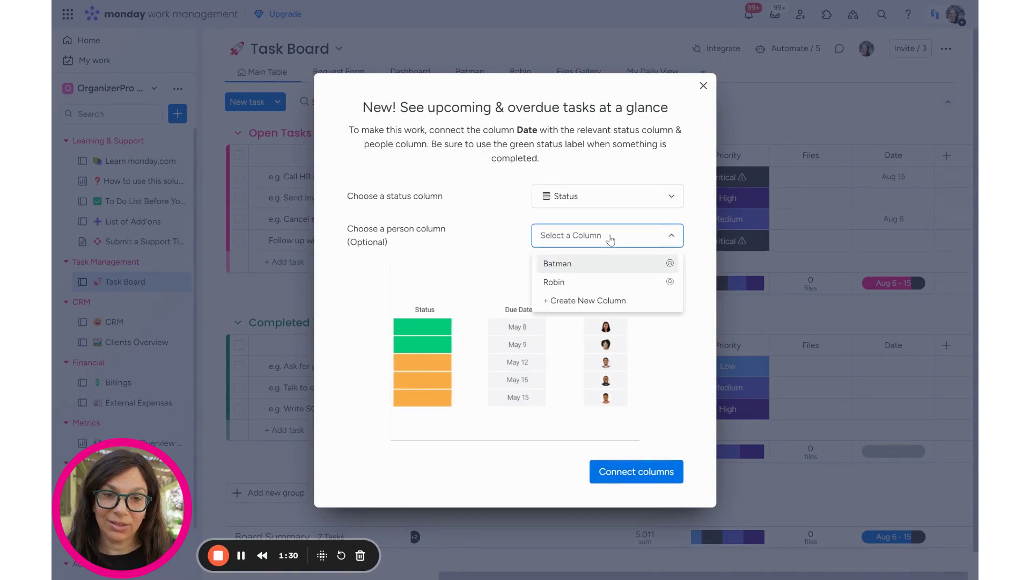
{"action": "left_click", "coordinate": [593, 283]}
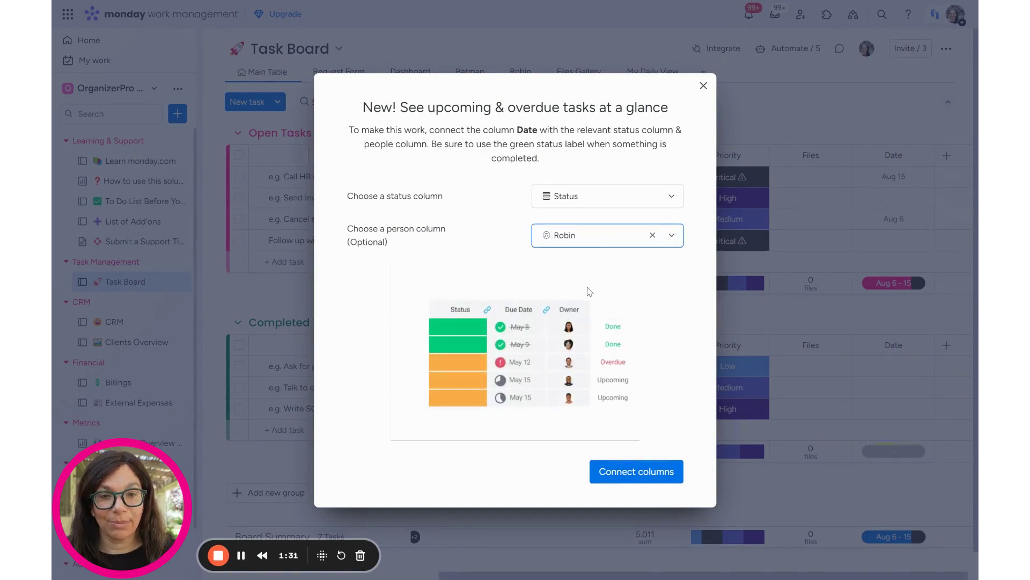
{"action": "left_click", "coordinate": [635, 466]}
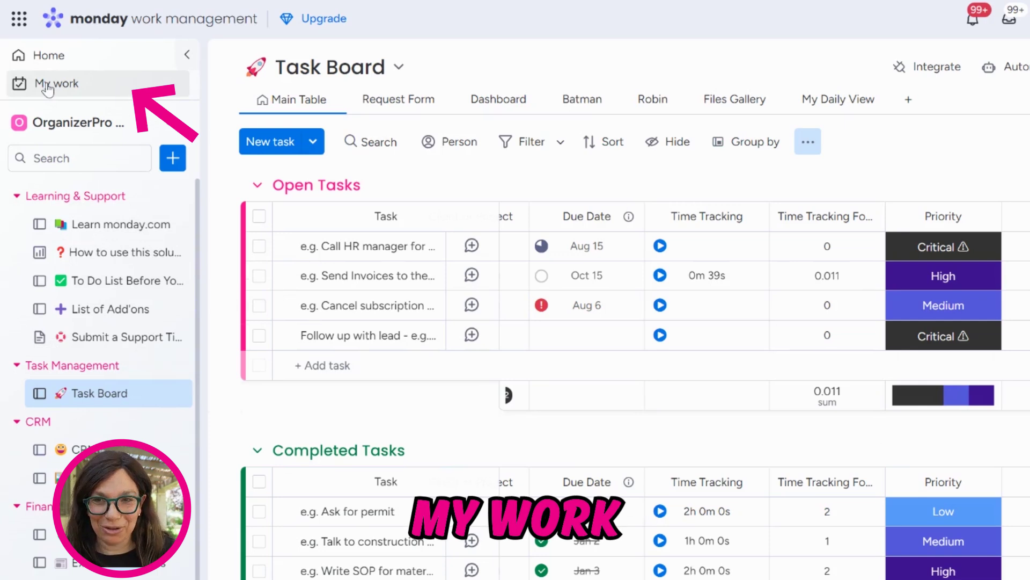
In My Work, collapse the Overdue, Today, This week, Next week and Later groups, then return to the Task Board
{"action": "left_click", "coordinate": [48, 88]}
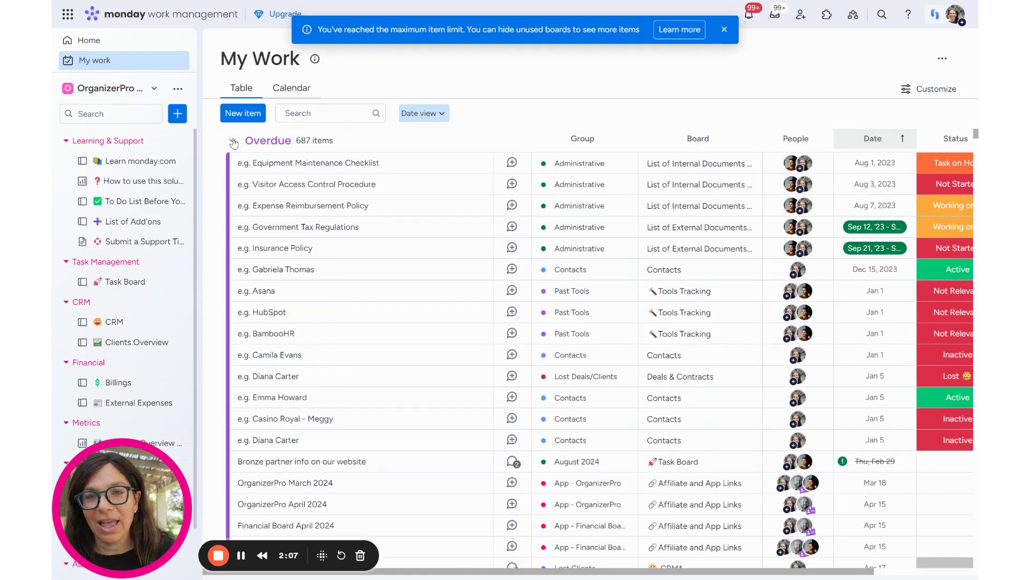
{"action": "left_click", "coordinate": [233, 142]}
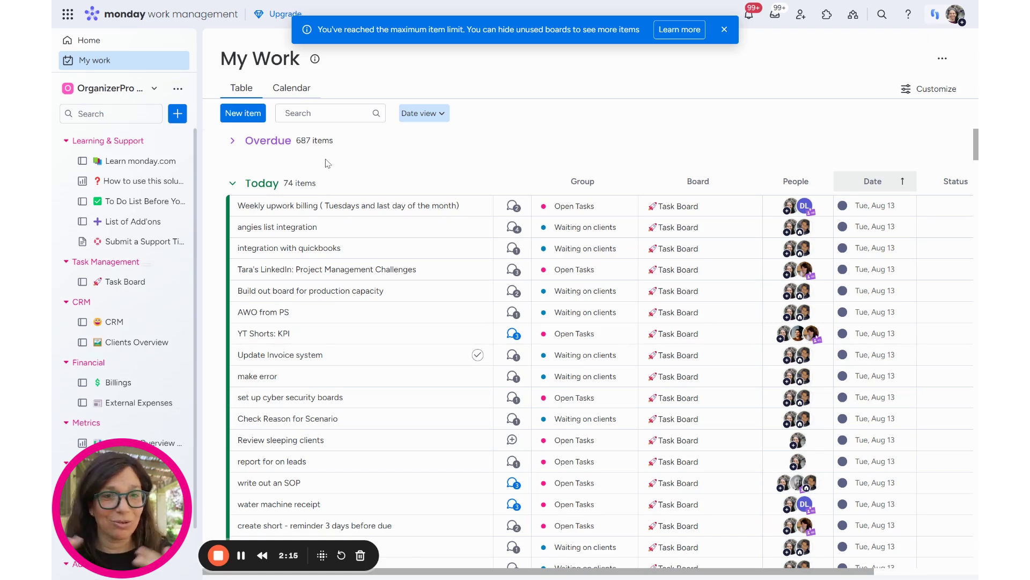
{"action": "left_click", "coordinate": [234, 185]}
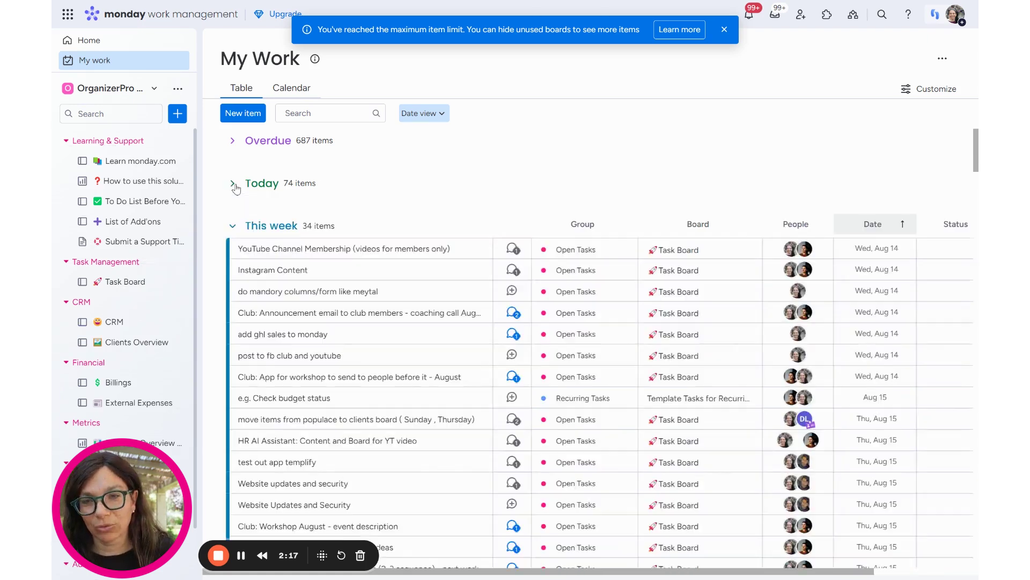
{"action": "left_click", "coordinate": [233, 226]}
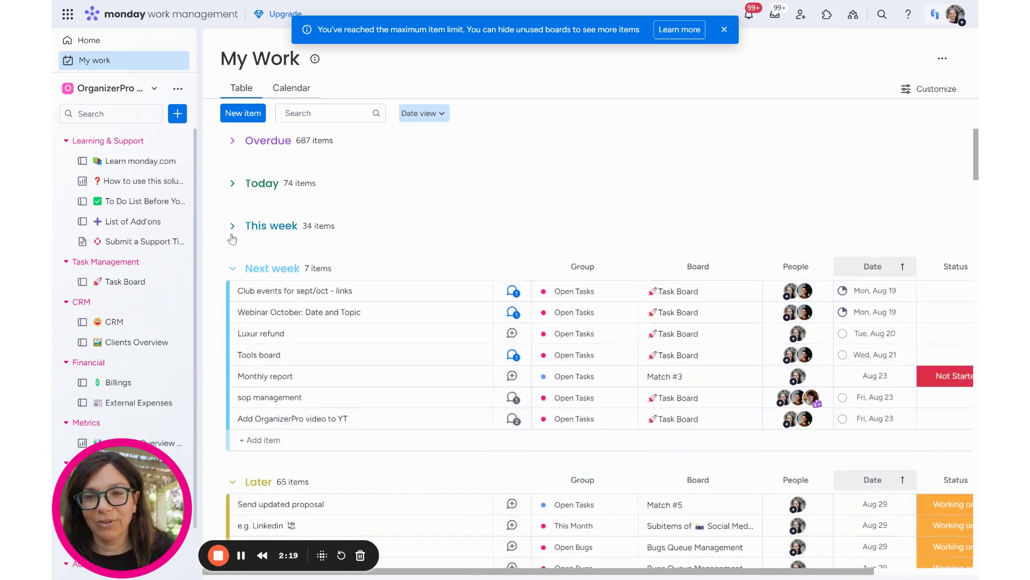
{"action": "left_click", "coordinate": [233, 269]}
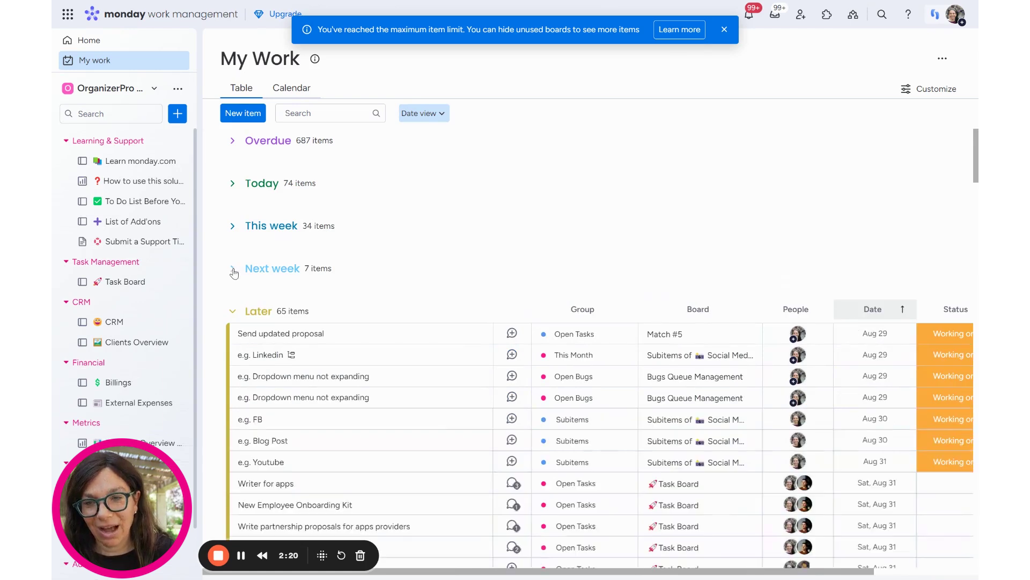
{"action": "left_click", "coordinate": [234, 311]}
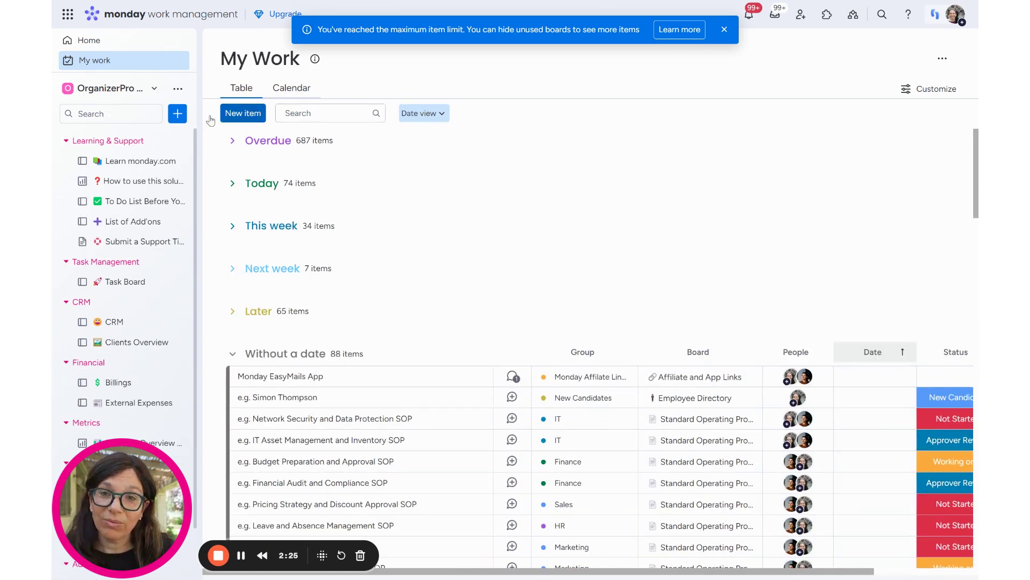
{"action": "left_click", "coordinate": [124, 281]}
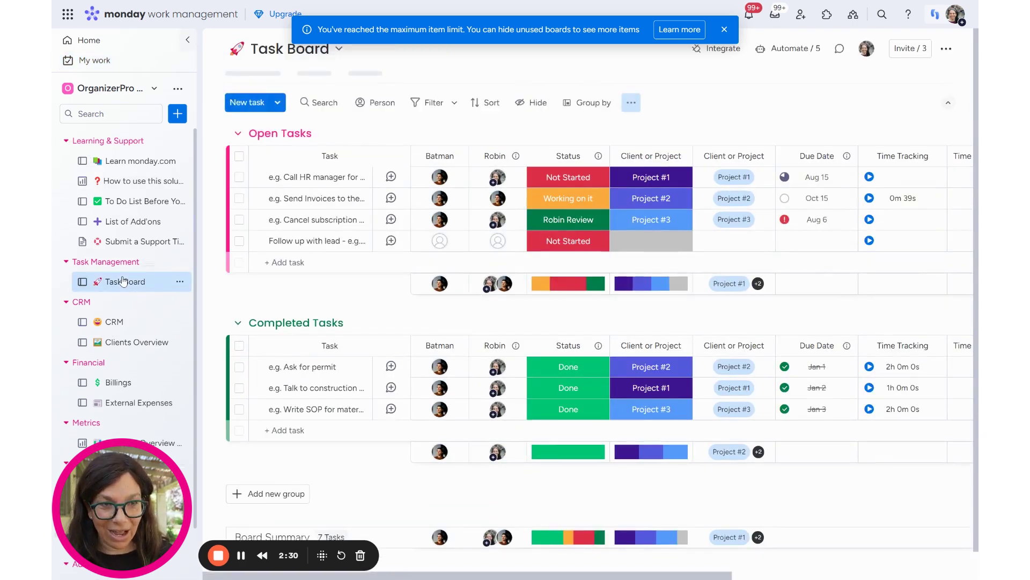
Dismiss the maximum item limit notice and switch to the board's My Daily View
{"action": "left_click", "coordinate": [725, 29]}
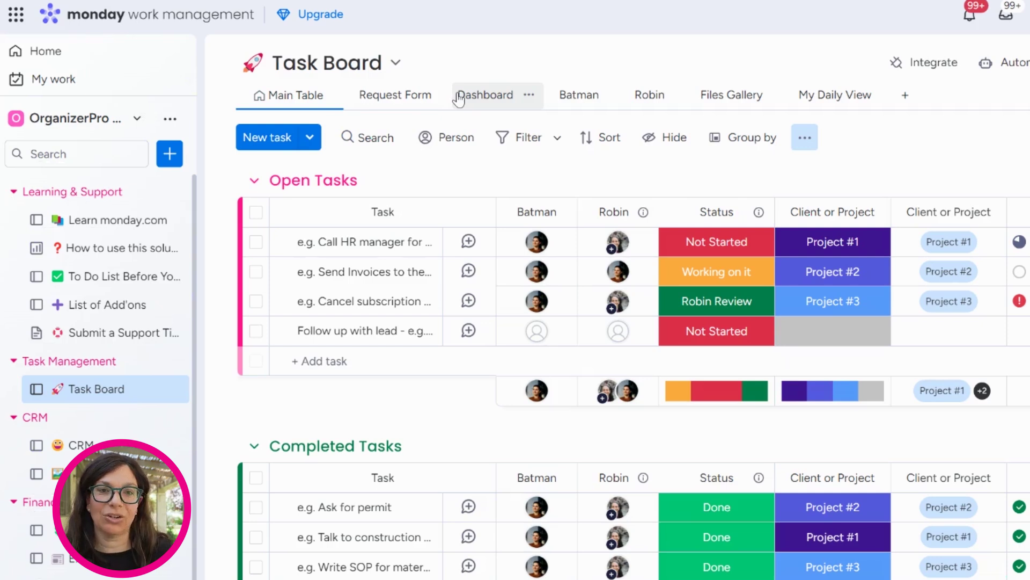
{"action": "left_click", "coordinate": [837, 97]}
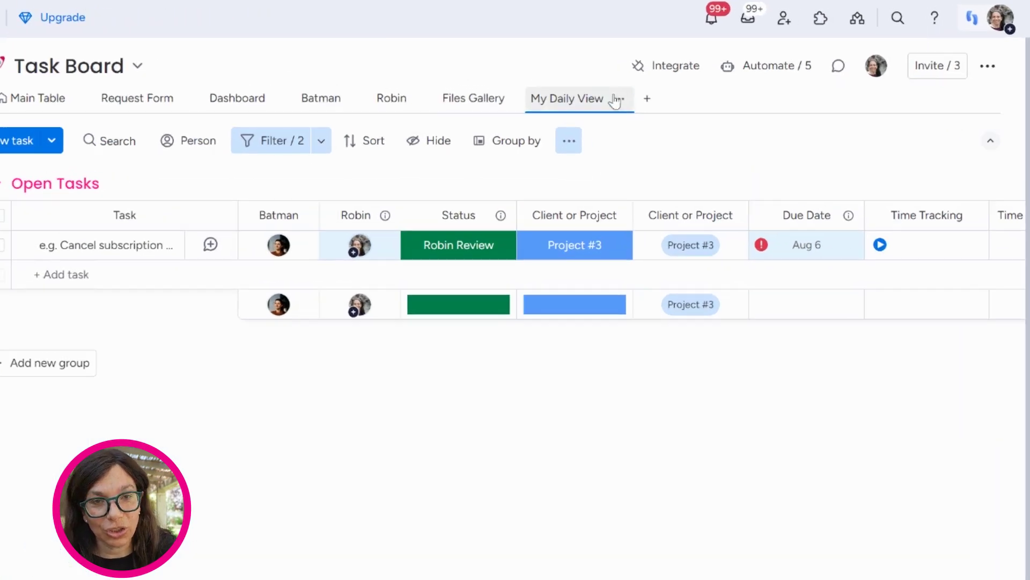
Add a new Table view to the board and clear its existing filters
{"action": "left_click", "coordinate": [647, 98]}
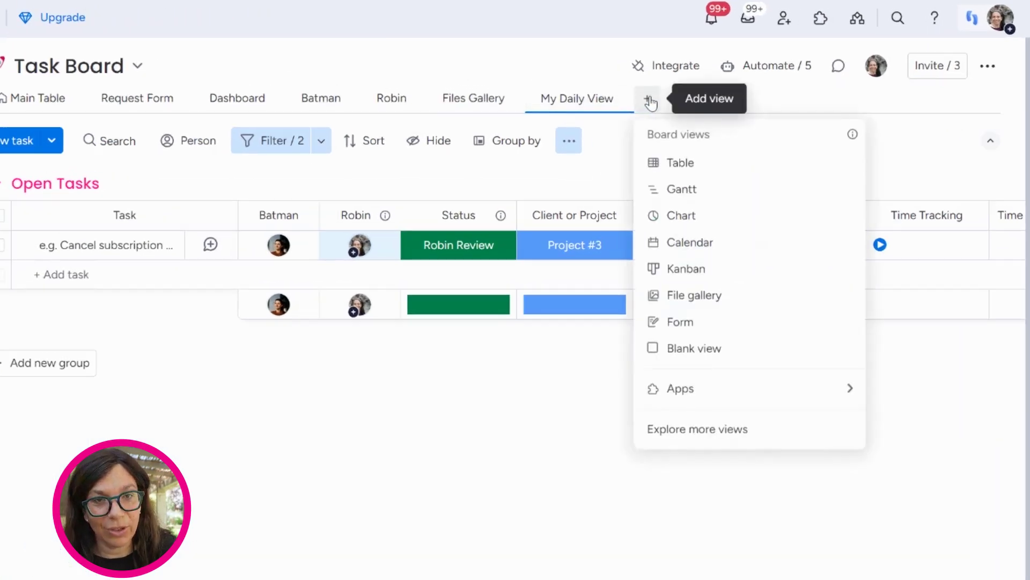
{"action": "left_click", "coordinate": [679, 163]}
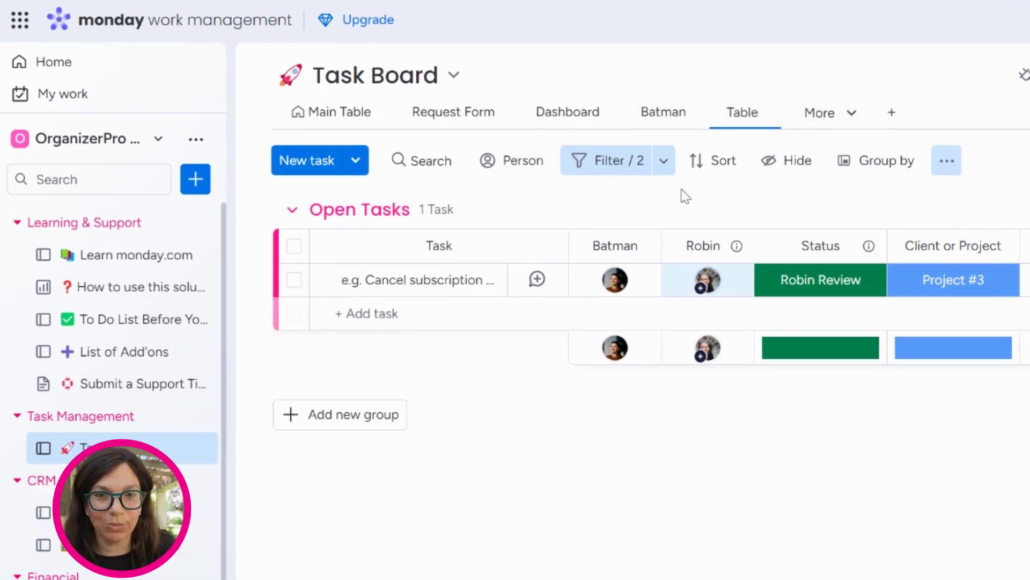
{"action": "left_click", "coordinate": [665, 163]}
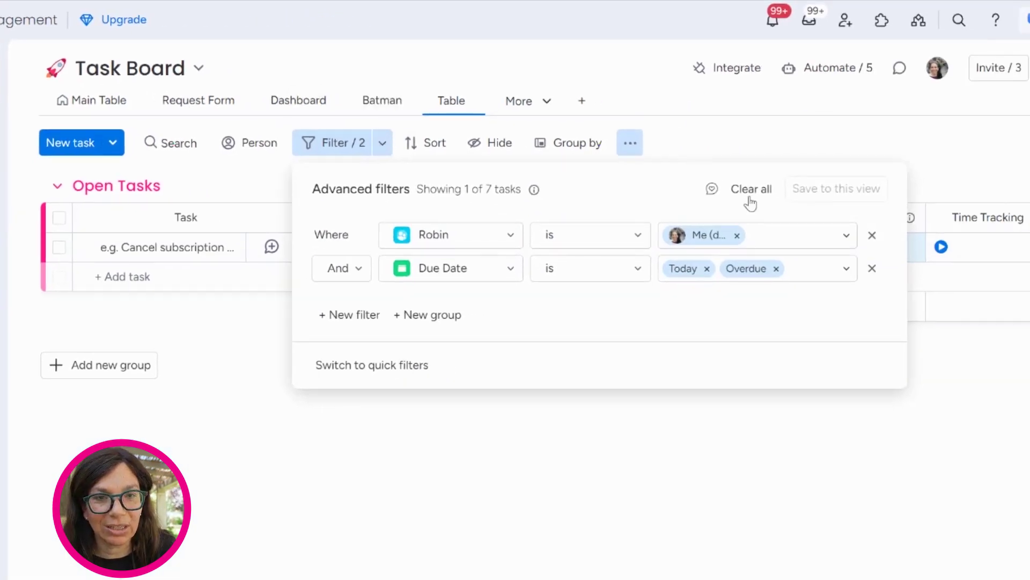
{"action": "left_click", "coordinate": [751, 188]}
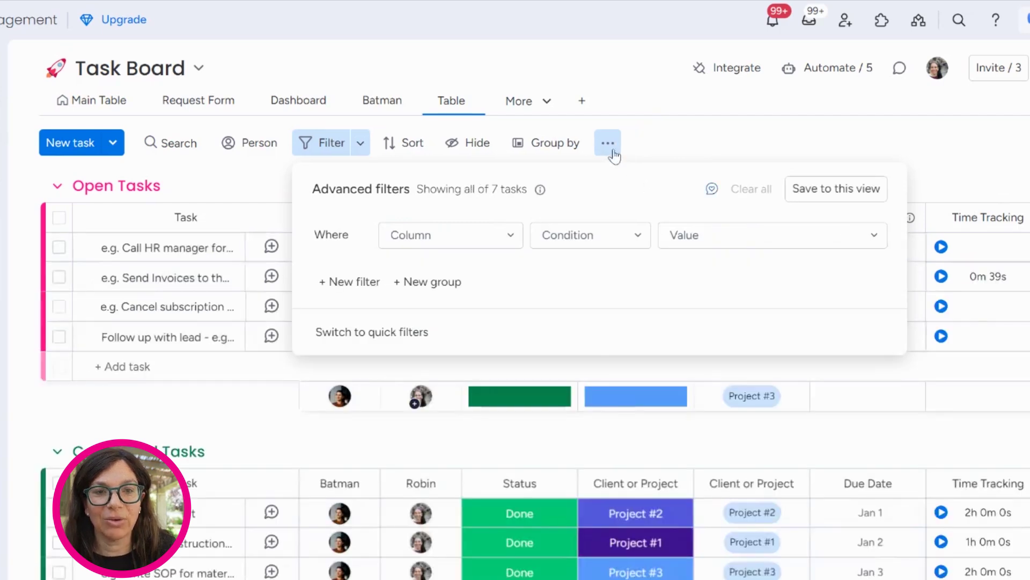
{"action": "left_click", "coordinate": [679, 116]}
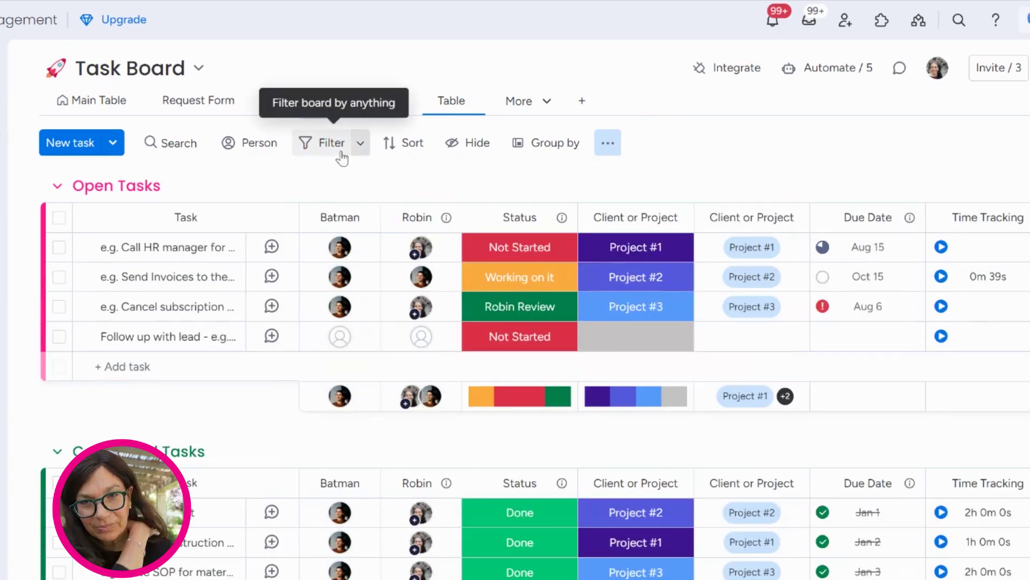
Filter Due Date to Today and Overdue, save it to the view, then remove Overdue
{"action": "left_click", "coordinate": [361, 143]}
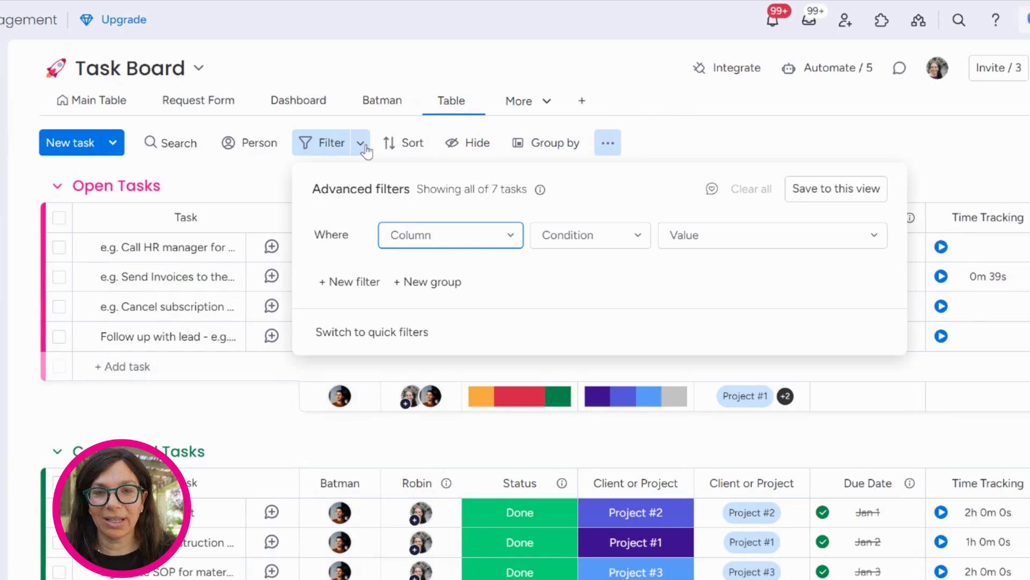
{"action": "left_click", "coordinate": [443, 236]}
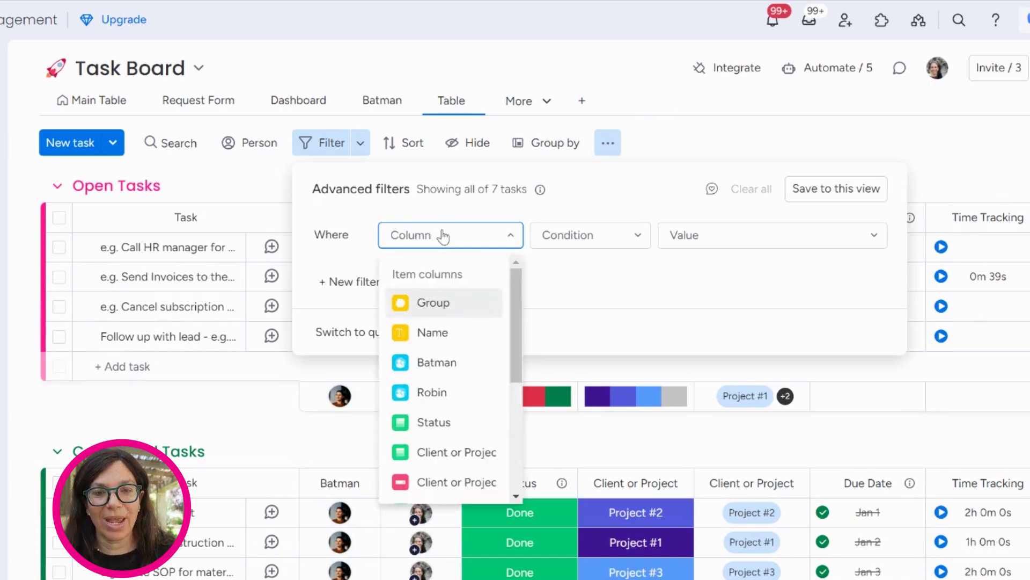
{"action": "scroll", "coordinate": [449, 430], "scroll_direction": "down", "scroll_amount": 2}
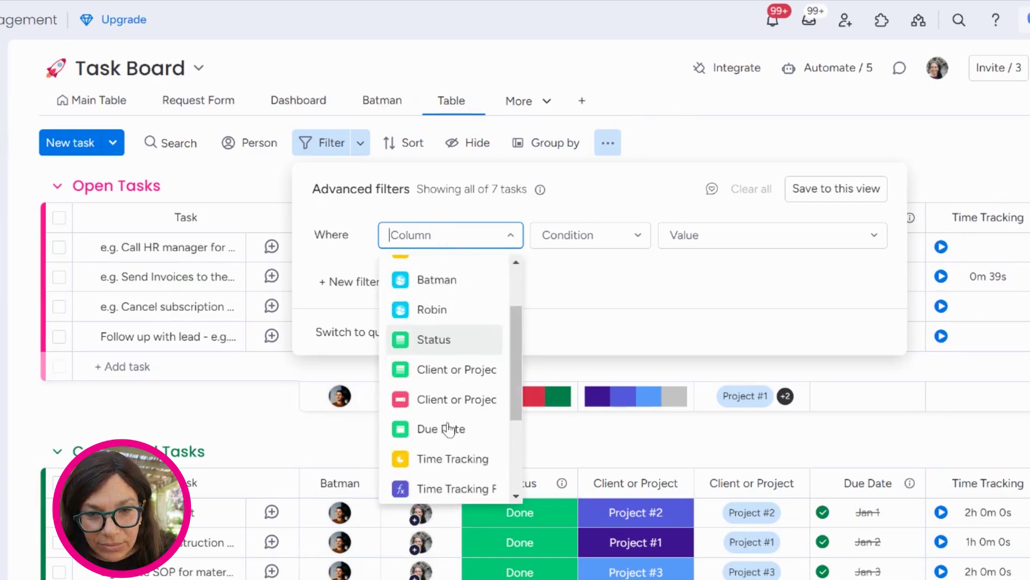
{"action": "left_click", "coordinate": [451, 428]}
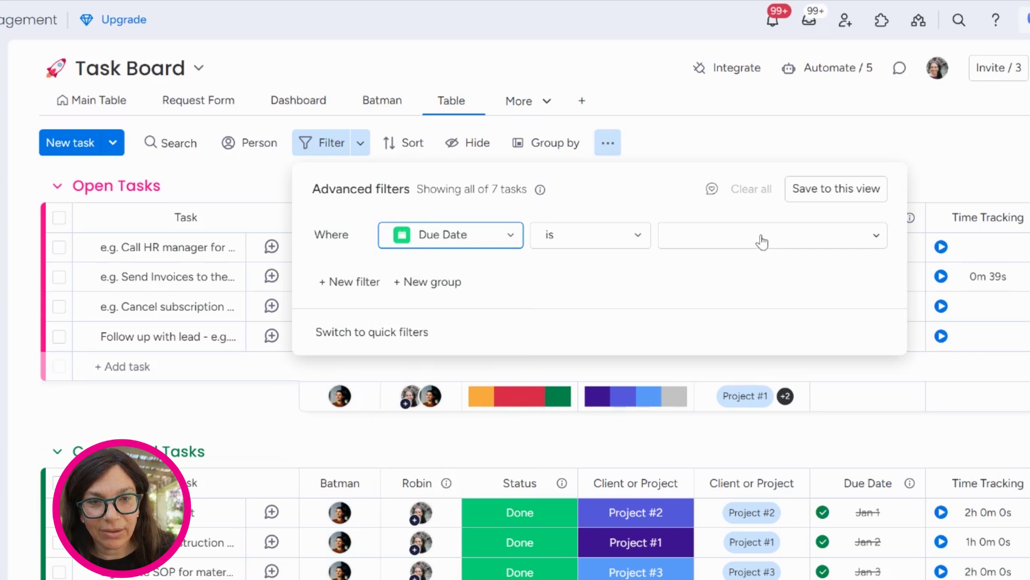
{"action": "left_click", "coordinate": [762, 241]}
{"action": "left_click", "coordinate": [704, 361]}
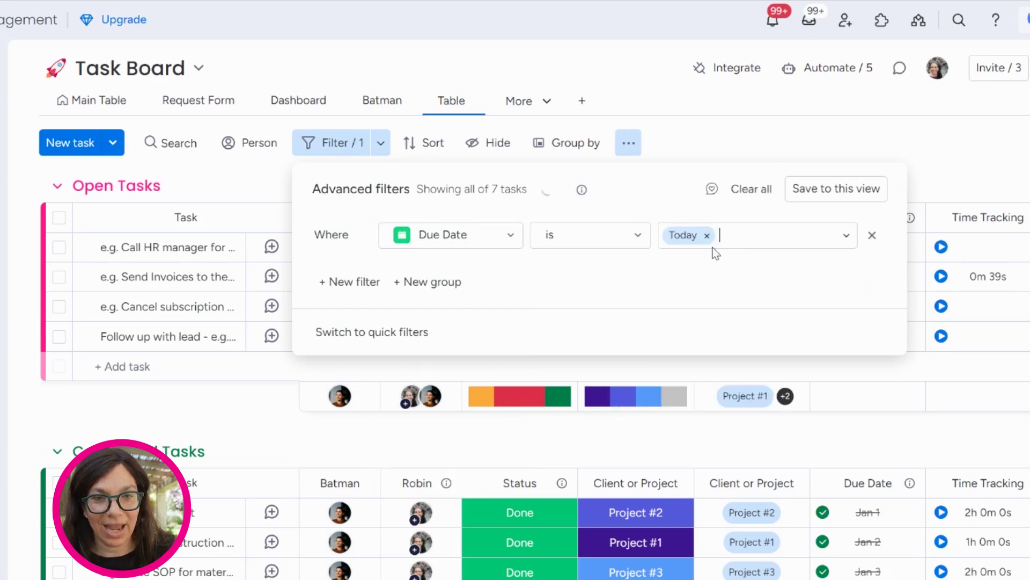
{"action": "left_click", "coordinate": [728, 240]}
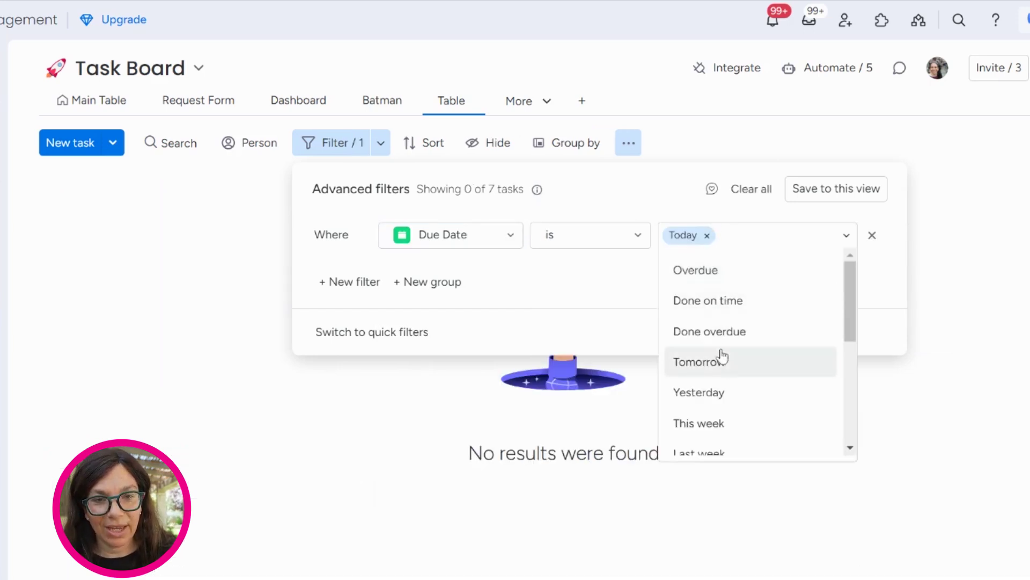
{"action": "left_click", "coordinate": [718, 276]}
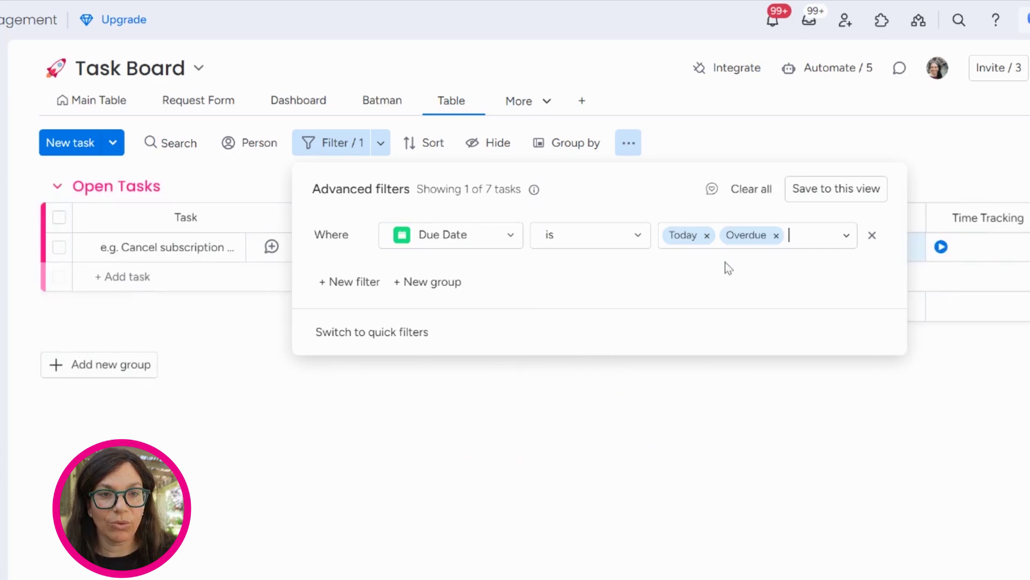
{"action": "left_click", "coordinate": [811, 202]}
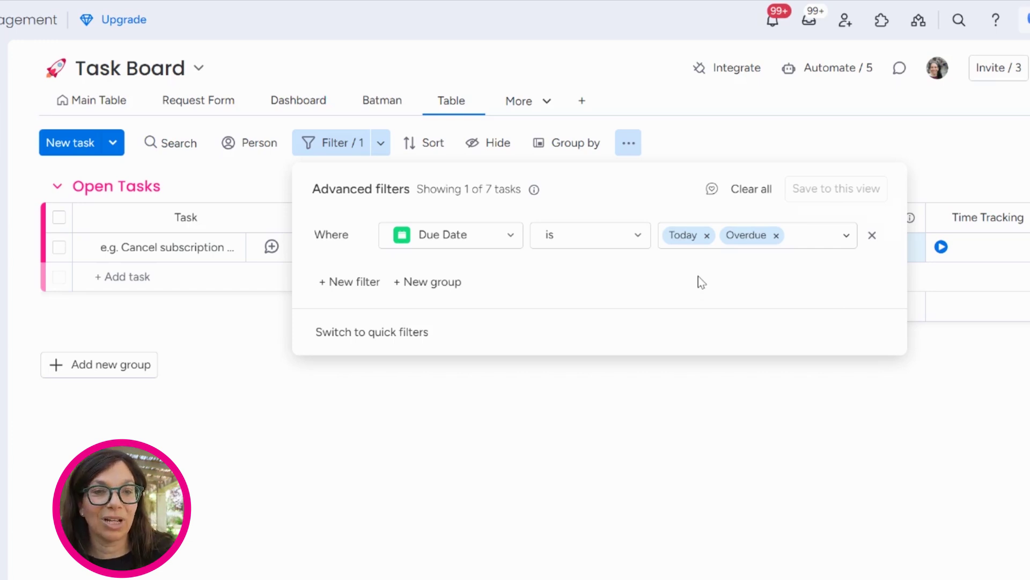
{"action": "left_click", "coordinate": [776, 235]}
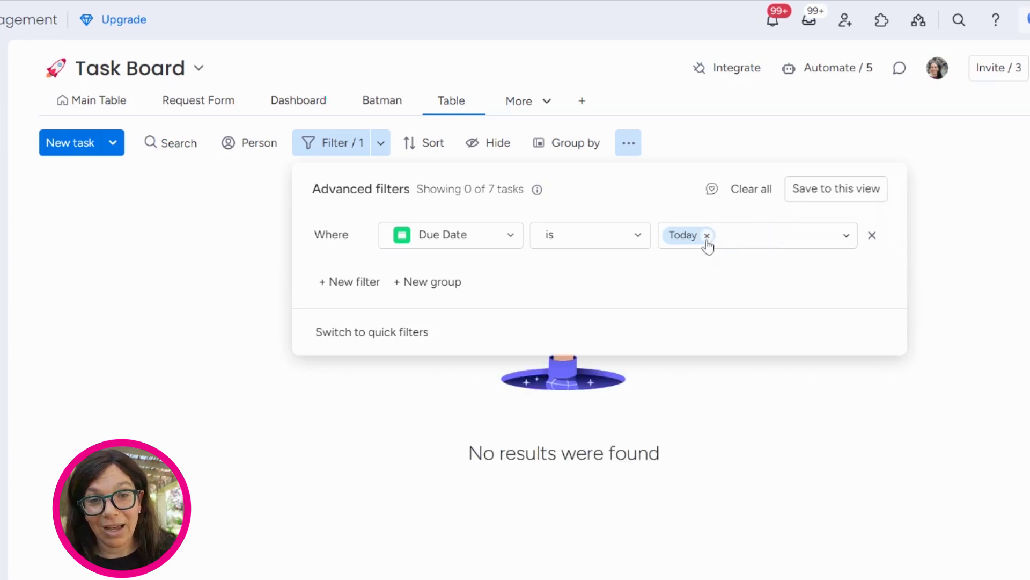
Swap the Due Date filter value from Today to This week, then return to the Main Table
{"action": "left_click", "coordinate": [707, 236]}
{"action": "left_click", "coordinate": [720, 241]}
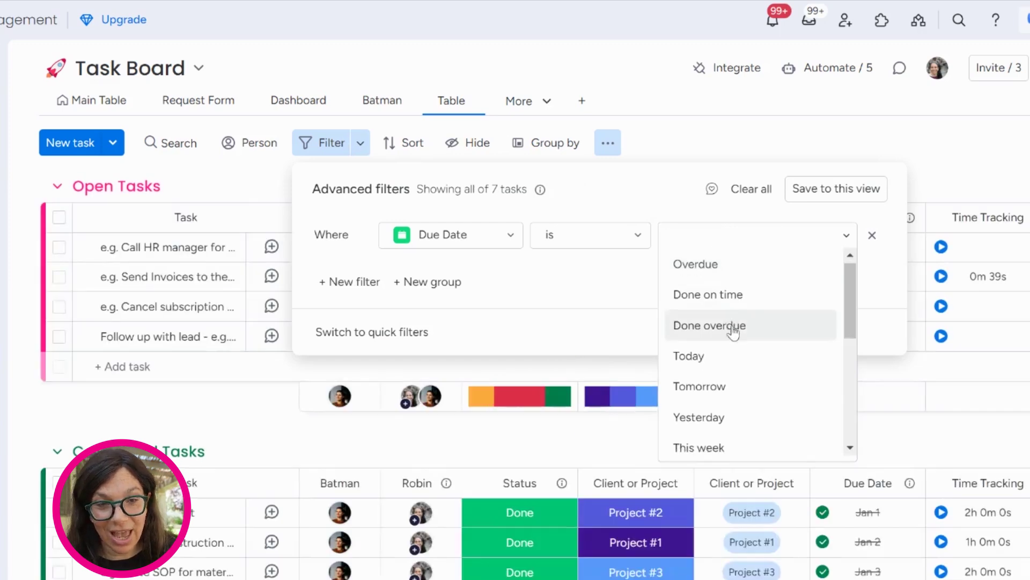
{"action": "scroll", "coordinate": [733, 331], "scroll_direction": "down", "scroll_amount": 3}
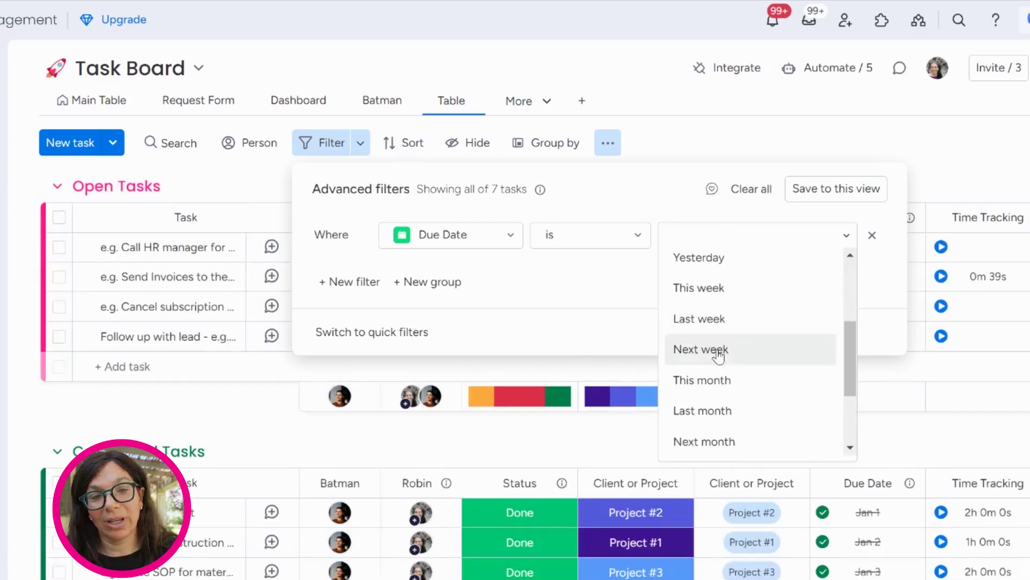
{"action": "left_click", "coordinate": [718, 293]}
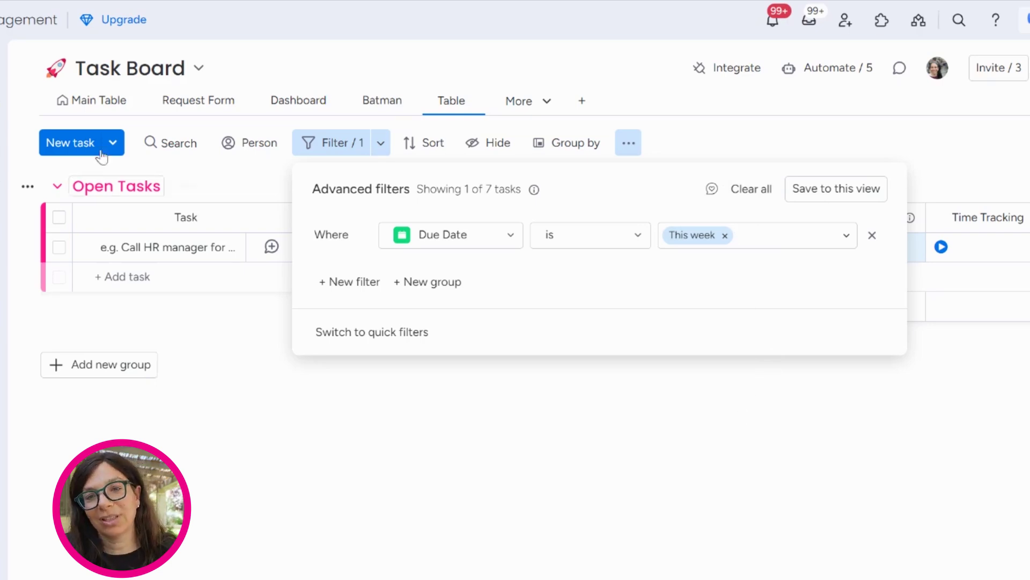
{"action": "left_click", "coordinate": [94, 101]}
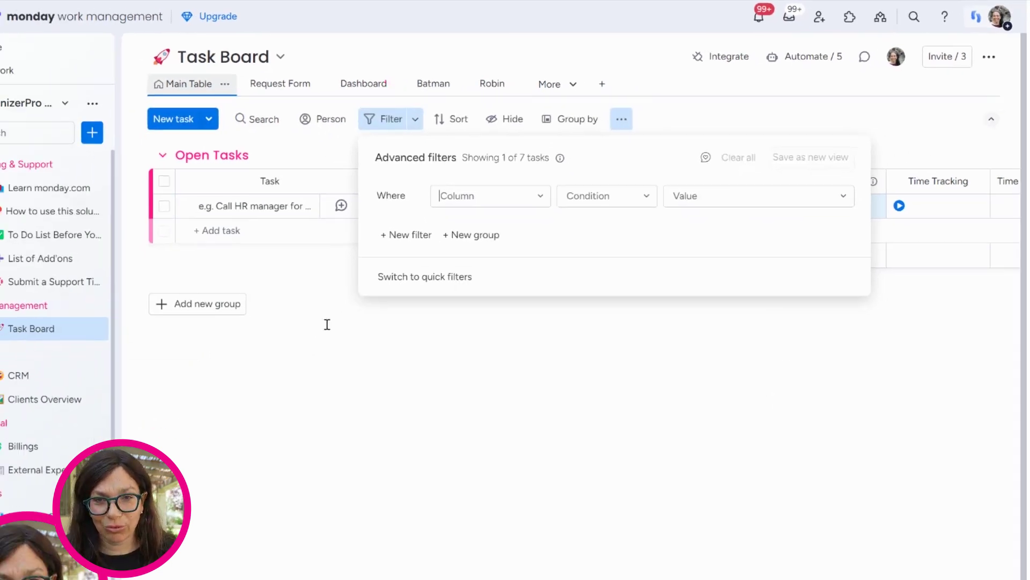
{"action": "left_click", "coordinate": [327, 324]}
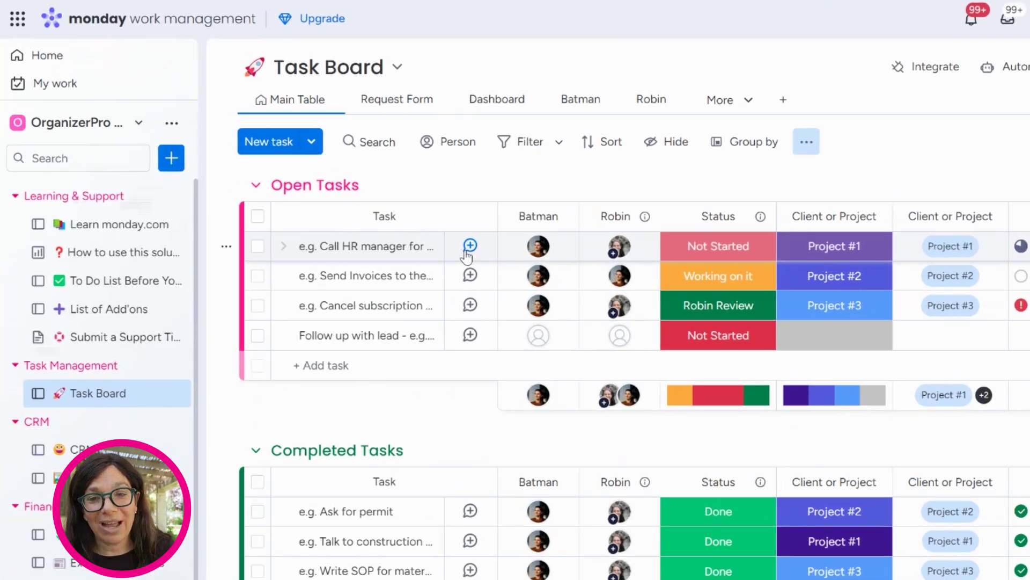
Post an update on the first task tagging a teammate: 'when will this be completed?'
{"action": "left_click", "coordinate": [391, 182]}
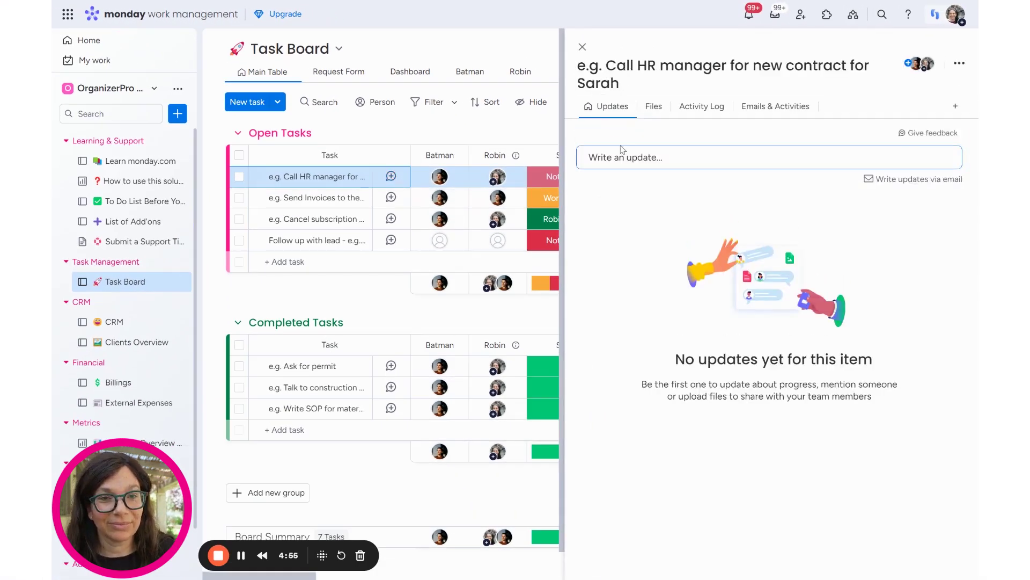
{"action": "left_click", "coordinate": [624, 159]}
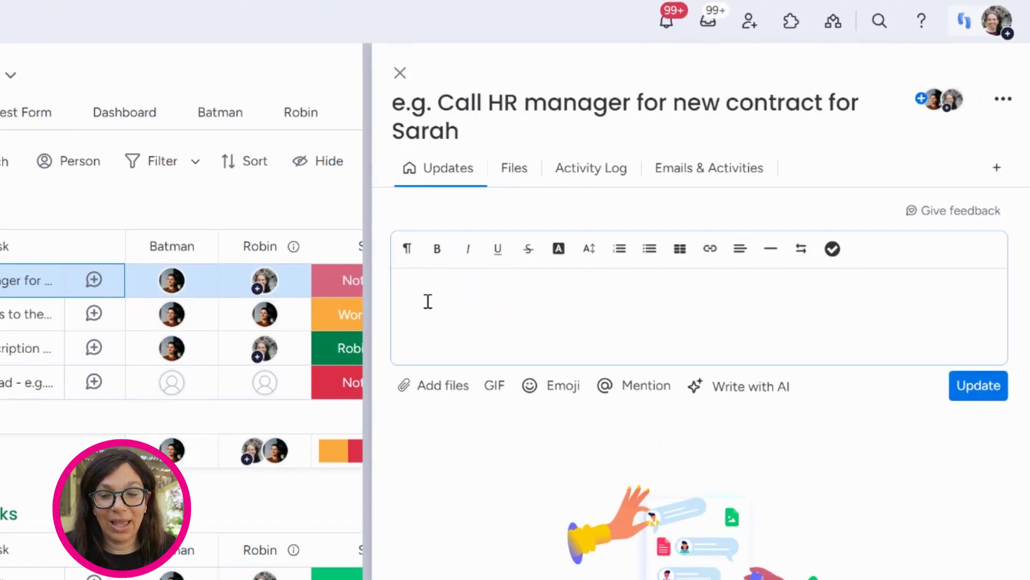
{"action": "type", "text": "@"}
{"action": "left_click", "coordinate": [460, 369]}
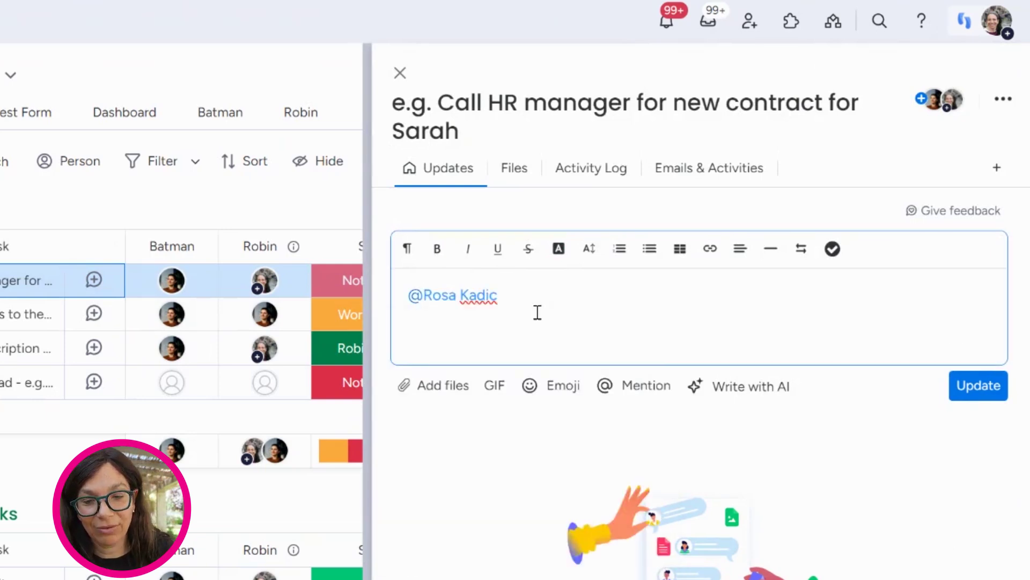
{"action": "type", "text": "when will thi"}
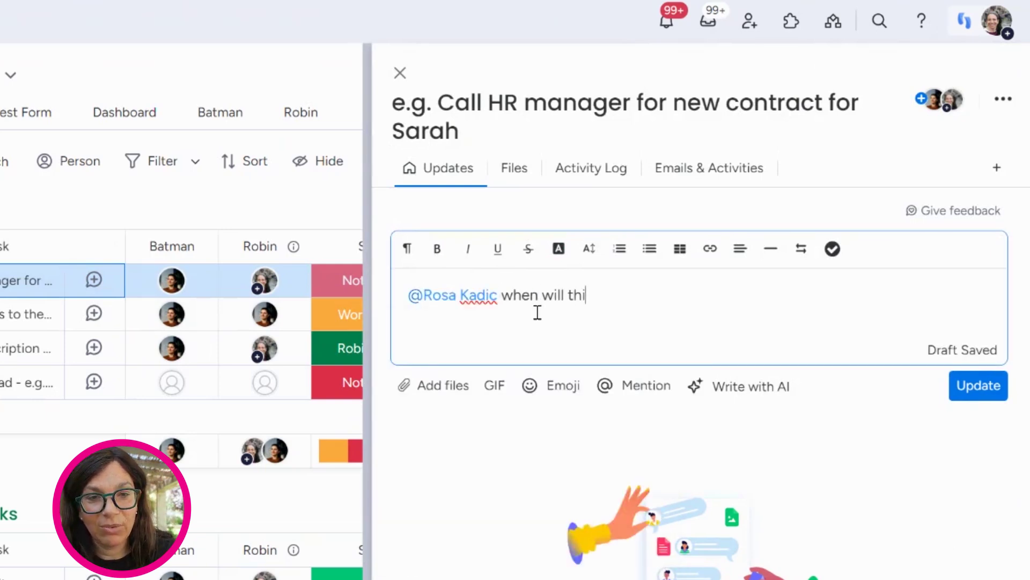
{"action": "type", "text": "s be complete"}
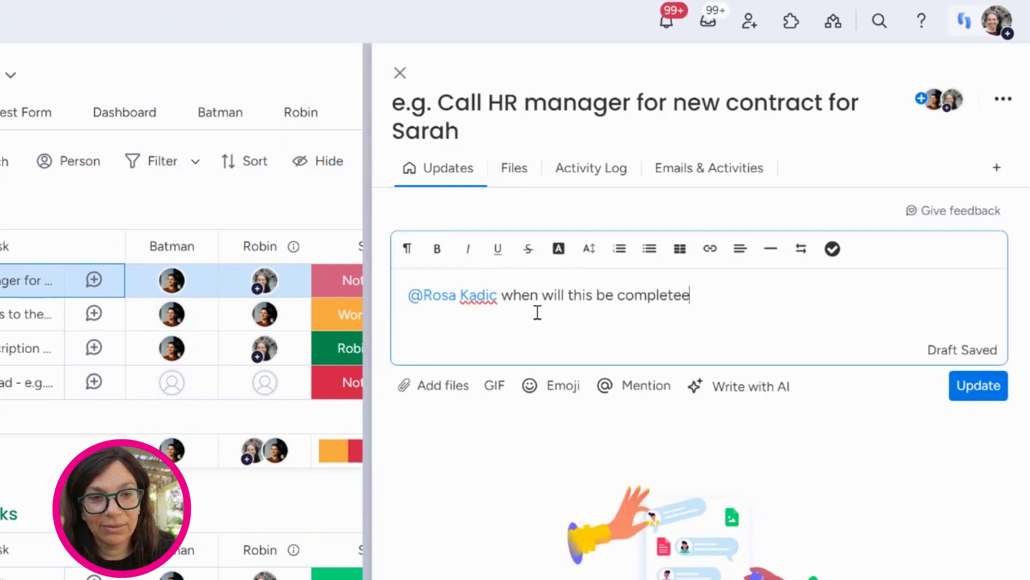
{"action": "type", "text": "d?"}
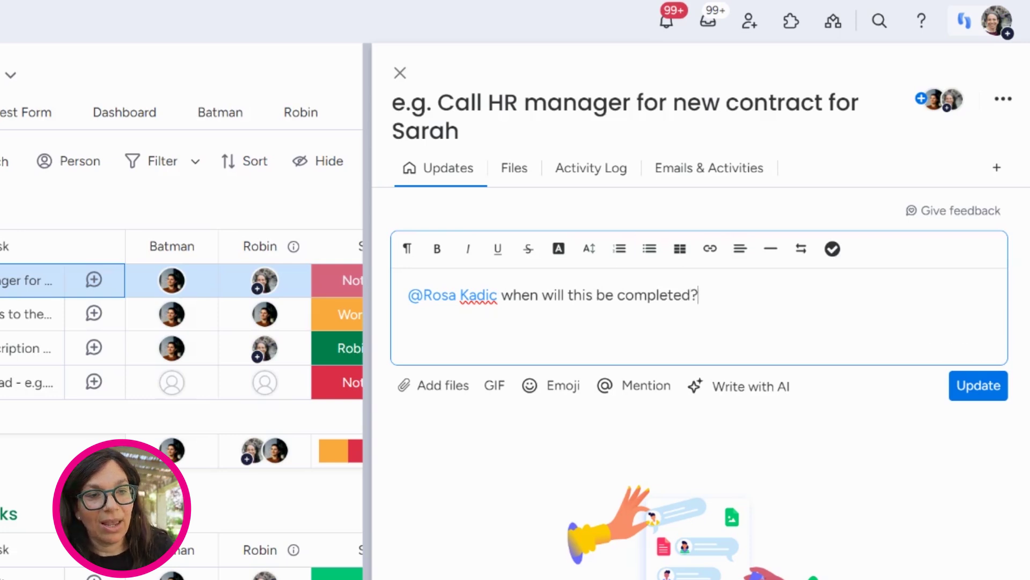
{"action": "left_click", "coordinate": [978, 385]}
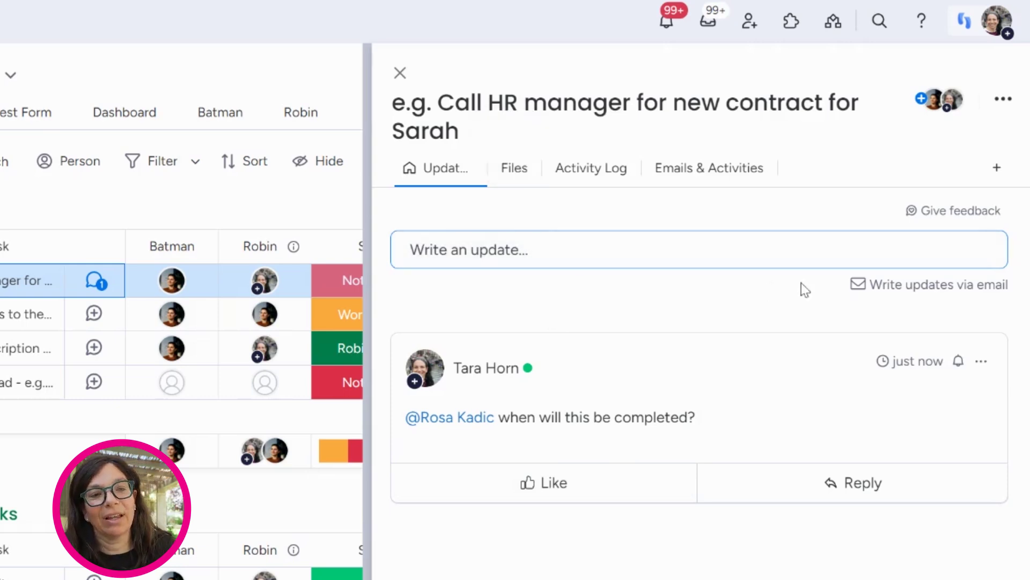
Begin another update on the HR call task with just an @ mention, choosing nobody
{"action": "left_click", "coordinate": [423, 259]}
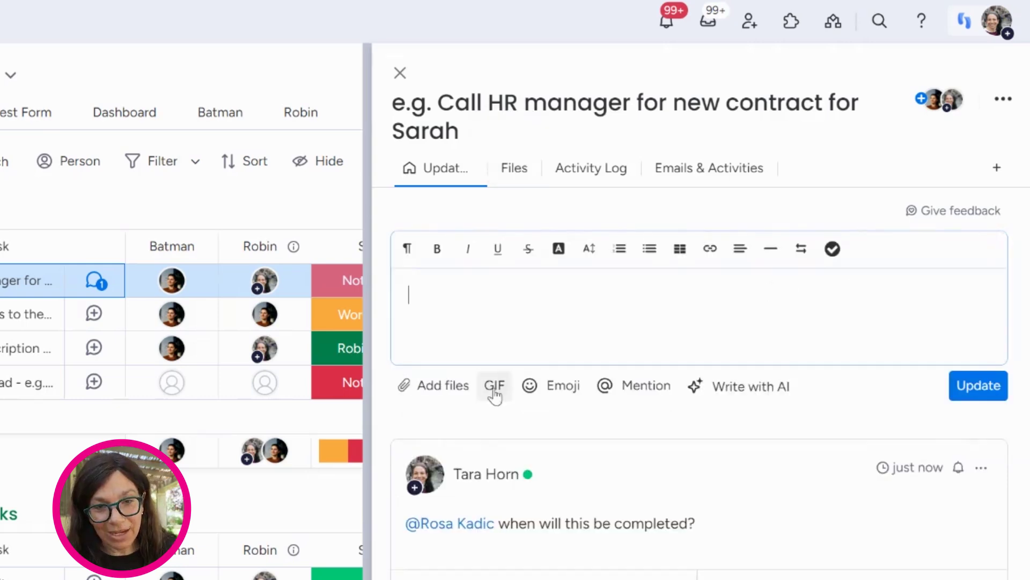
{"action": "left_click", "coordinate": [646, 392]}
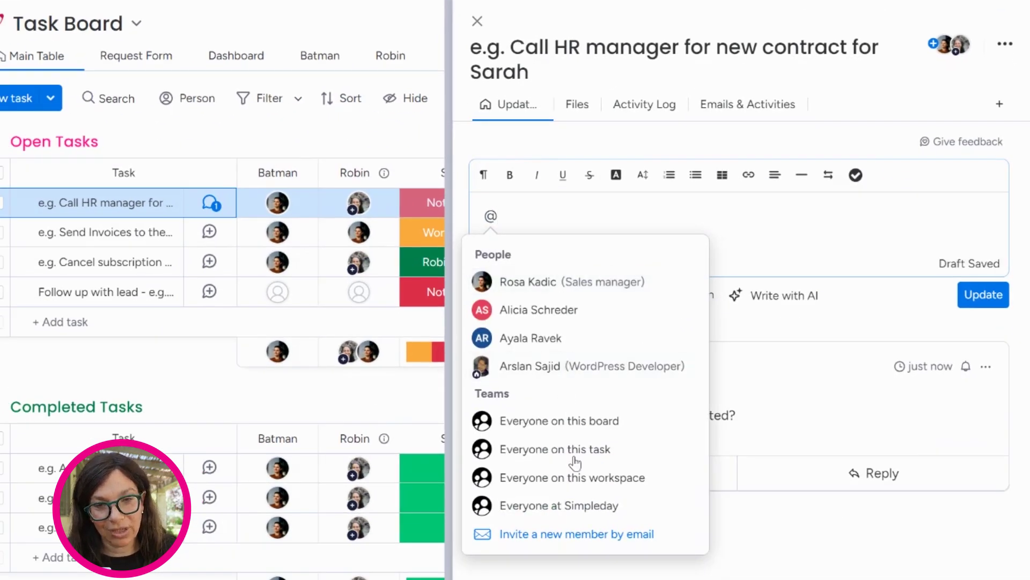
{"action": "left_click", "coordinate": [740, 226]}
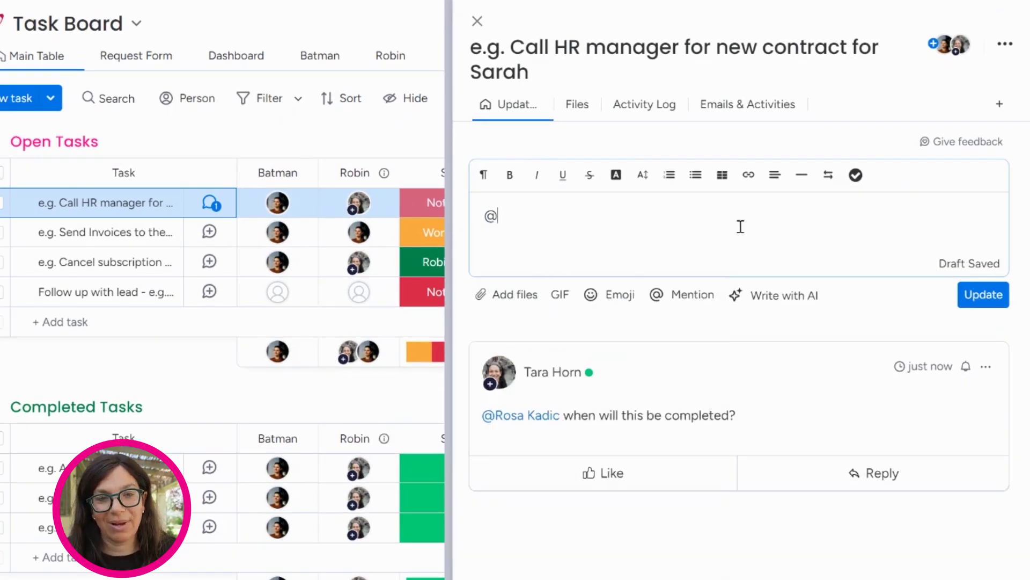